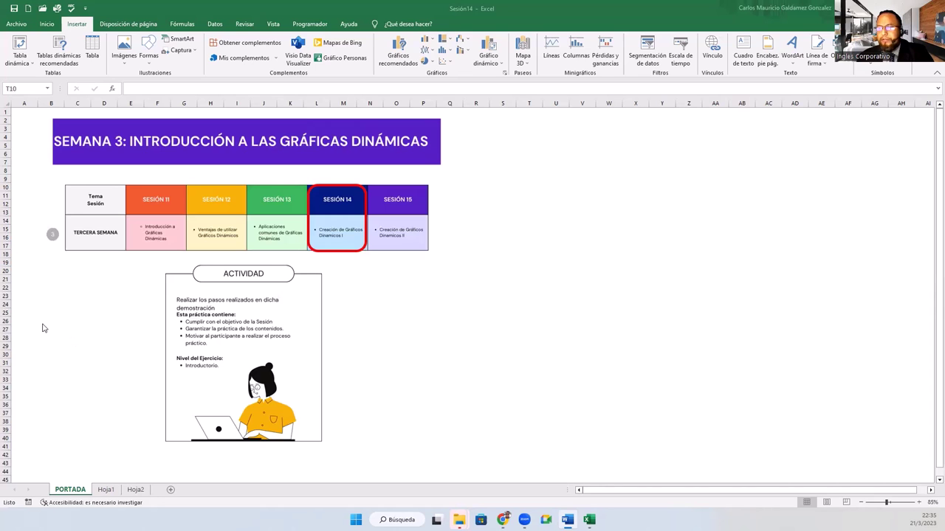
Go to the Hoja1 sheet that holds the sales data.
{"action": "left_click", "coordinate": [111, 491]}
Show the Hoja2 pivot table and bring up its Analizar tabla dinámica tools.
{"action": "left_click", "coordinate": [129, 492]}
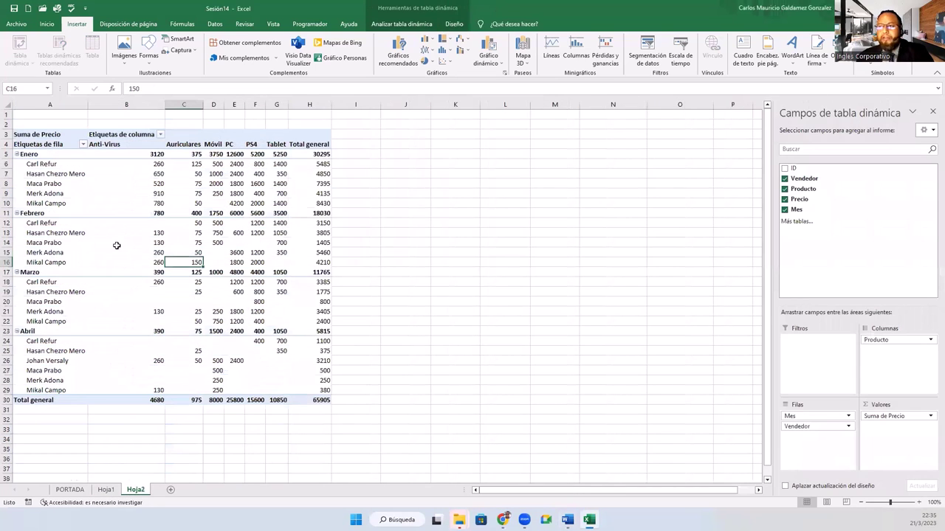
{"action": "left_click", "coordinate": [116, 246]}
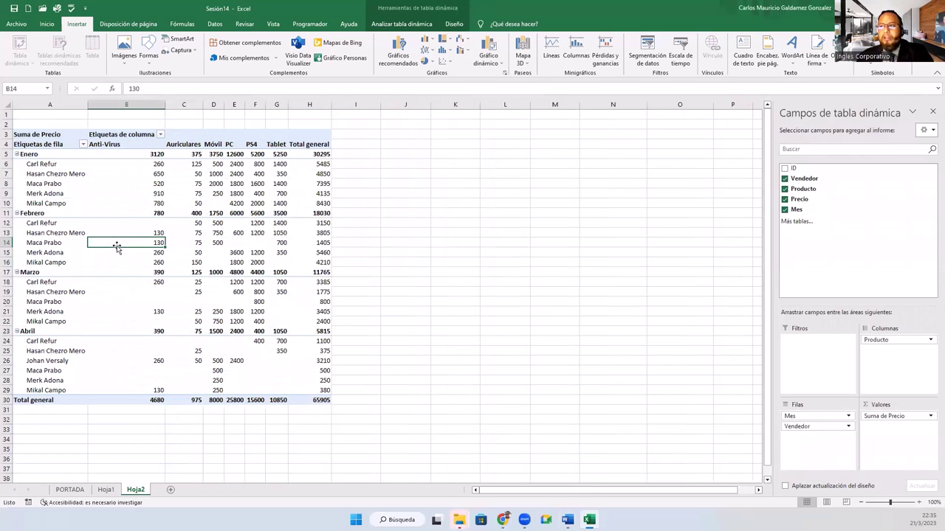
{"action": "left_click", "coordinate": [386, 25]}
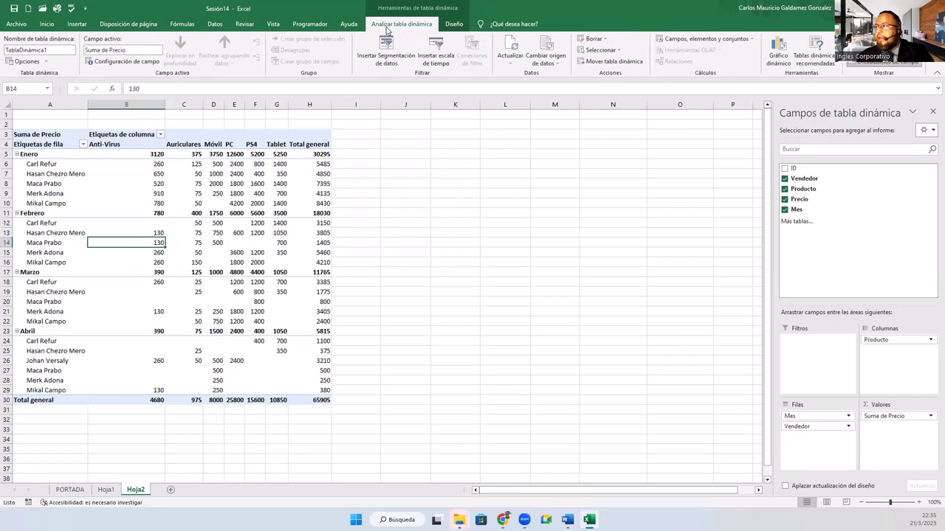
{"action": "left_click", "coordinate": [77, 23]}
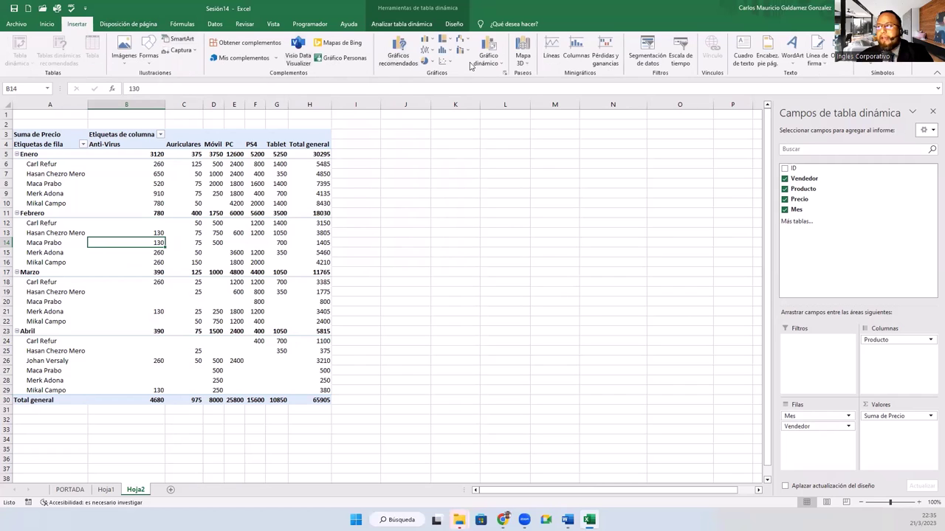
{"action": "left_click", "coordinate": [396, 26]}
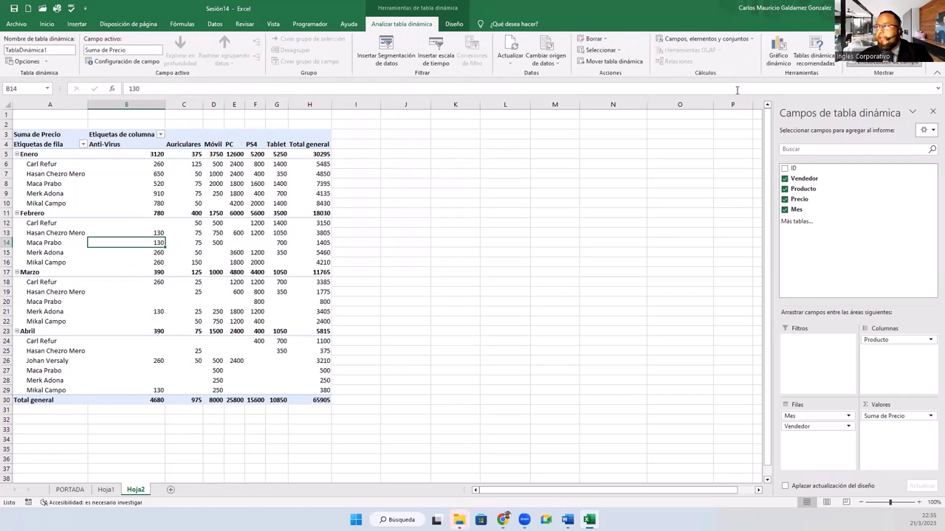
Start a Gráfico dinámico and preview the chart types from column through treemap.
{"action": "left_click", "coordinate": [784, 65]}
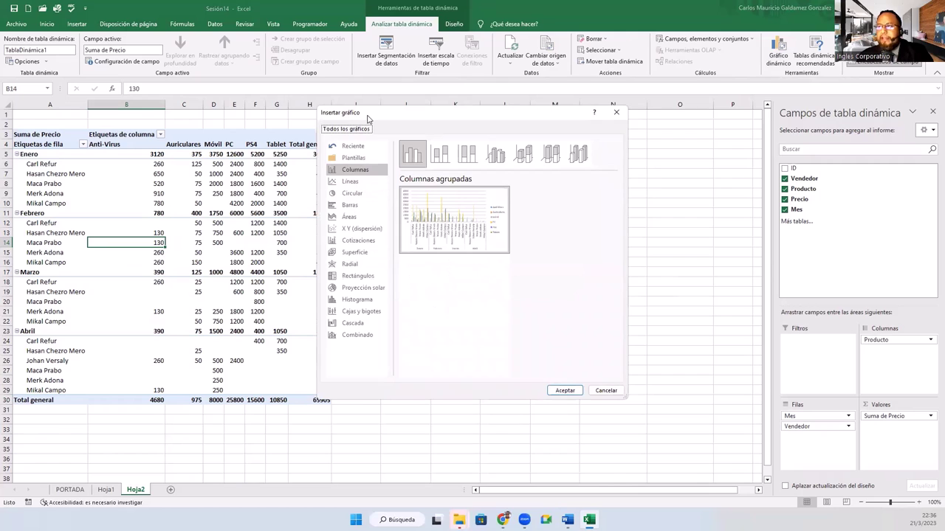
{"action": "left_click", "coordinate": [346, 337]}
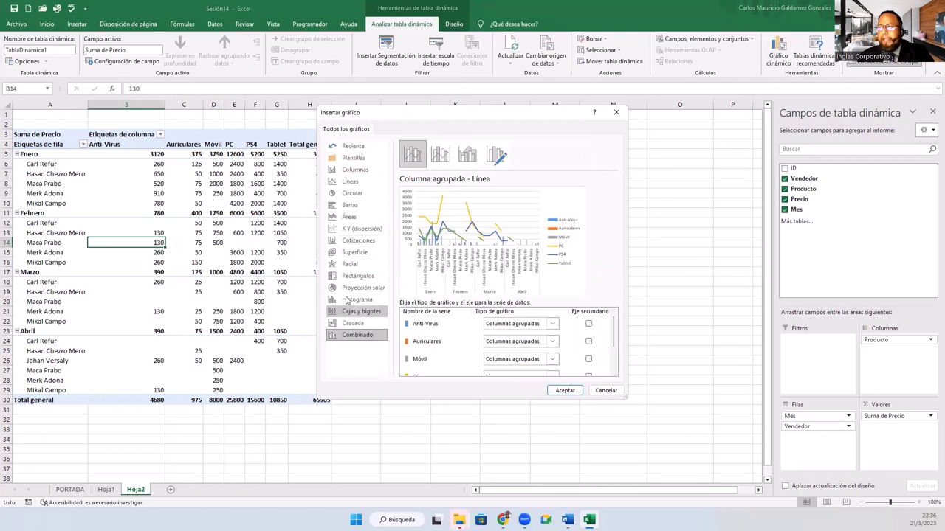
{"action": "left_click", "coordinate": [341, 172]}
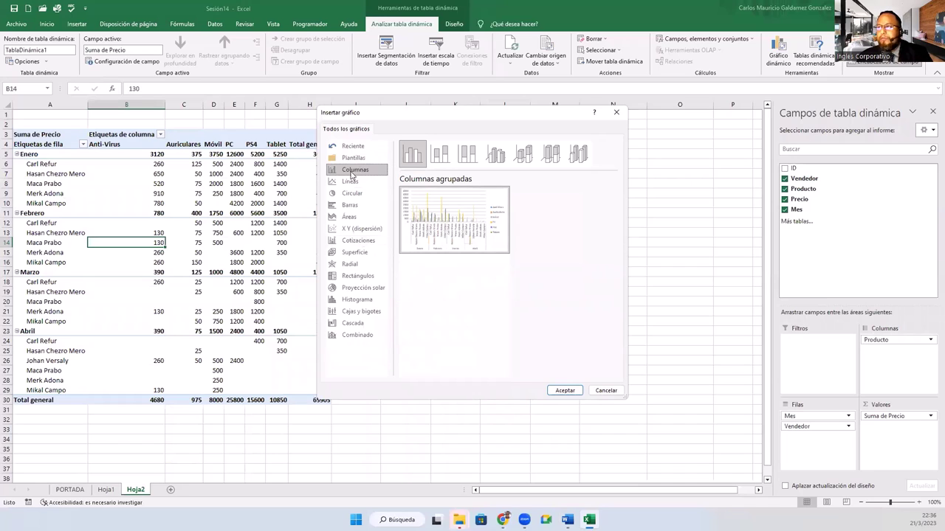
{"action": "left_click", "coordinate": [350, 180]}
{"action": "left_click", "coordinate": [352, 194]}
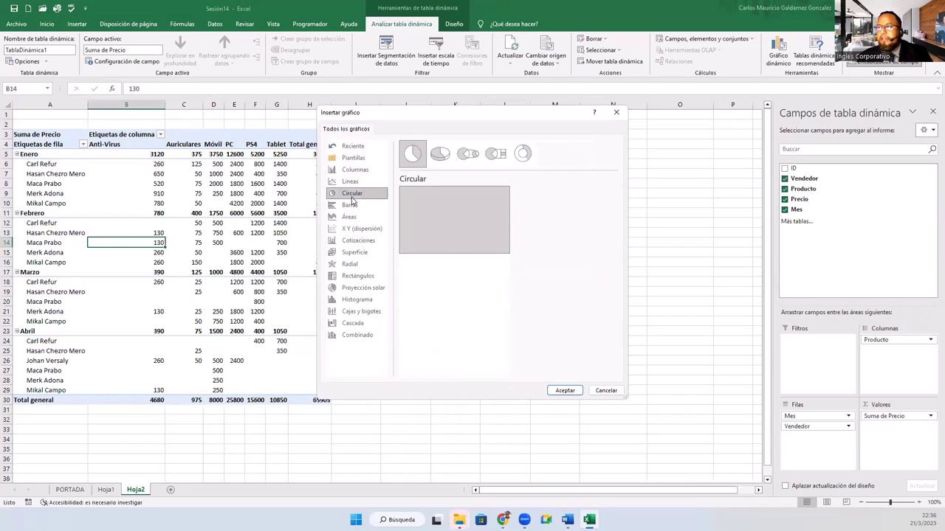
{"action": "left_click", "coordinate": [353, 208]}
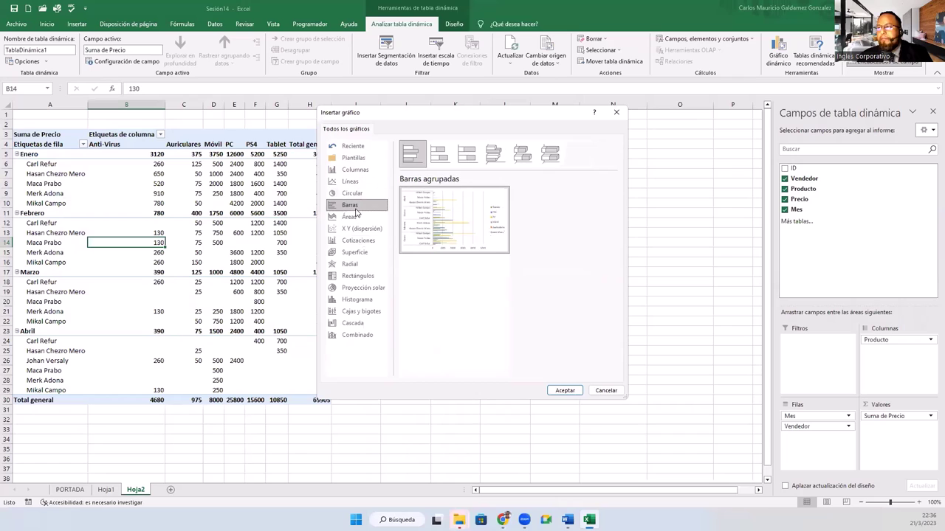
{"action": "left_click", "coordinate": [358, 218]}
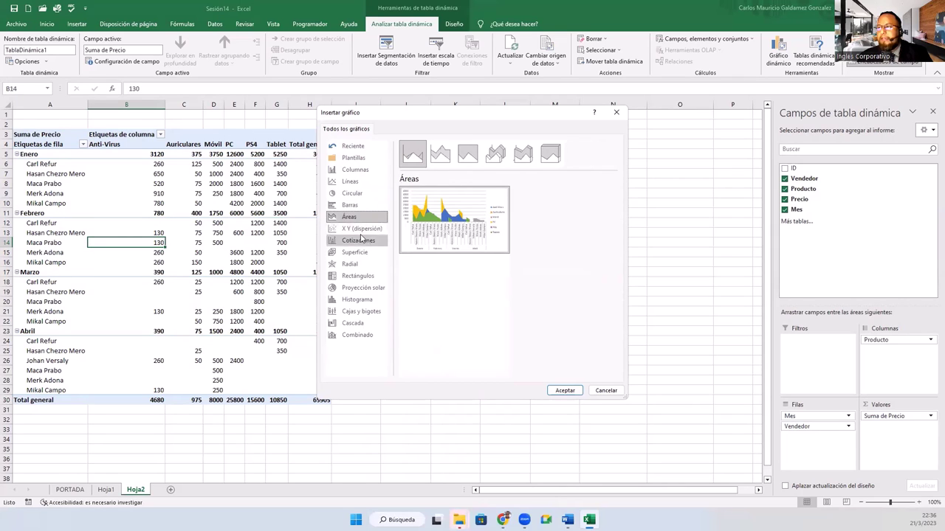
{"action": "left_click", "coordinate": [357, 230]}
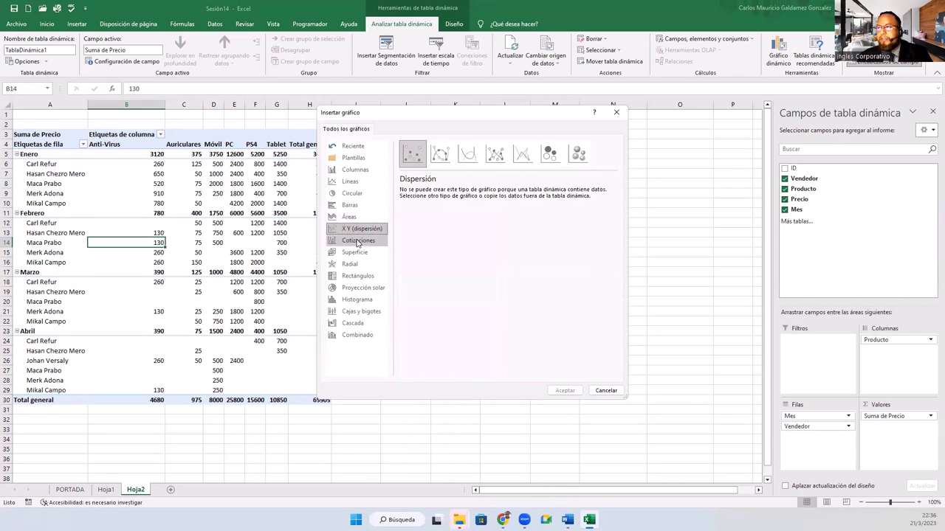
{"action": "left_click", "coordinate": [358, 241]}
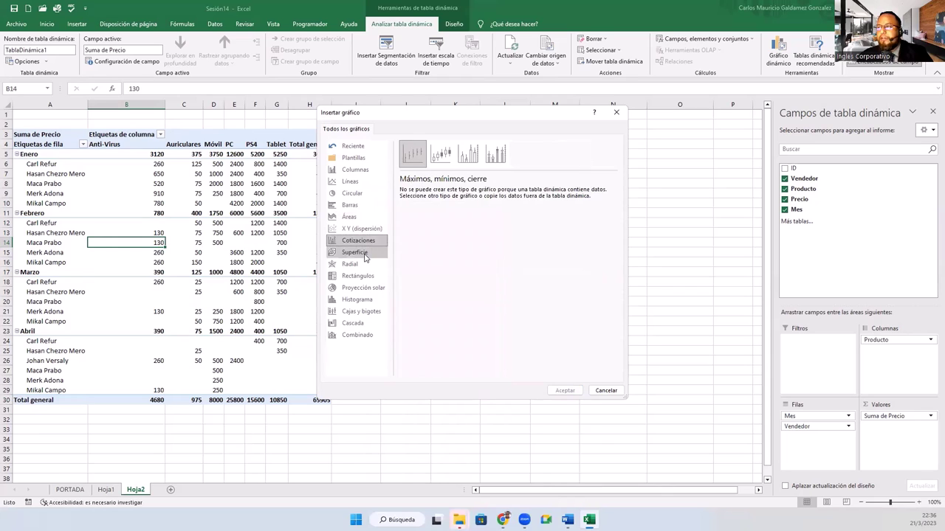
{"action": "left_click", "coordinate": [365, 254]}
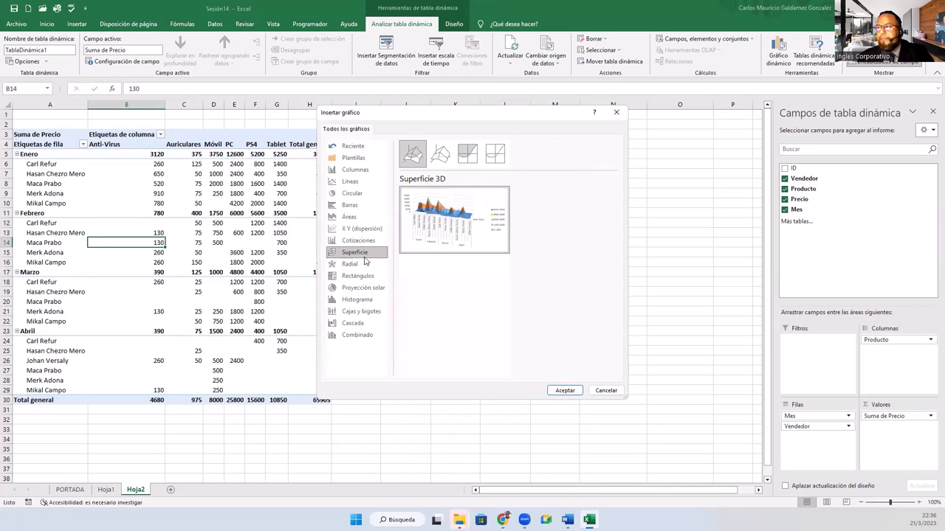
{"action": "left_click", "coordinate": [362, 266]}
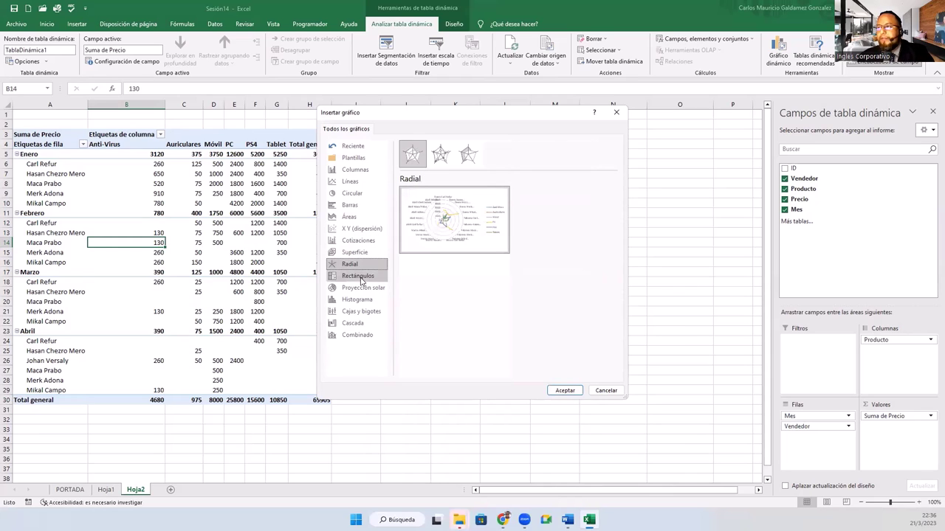
{"action": "left_click", "coordinate": [362, 277]}
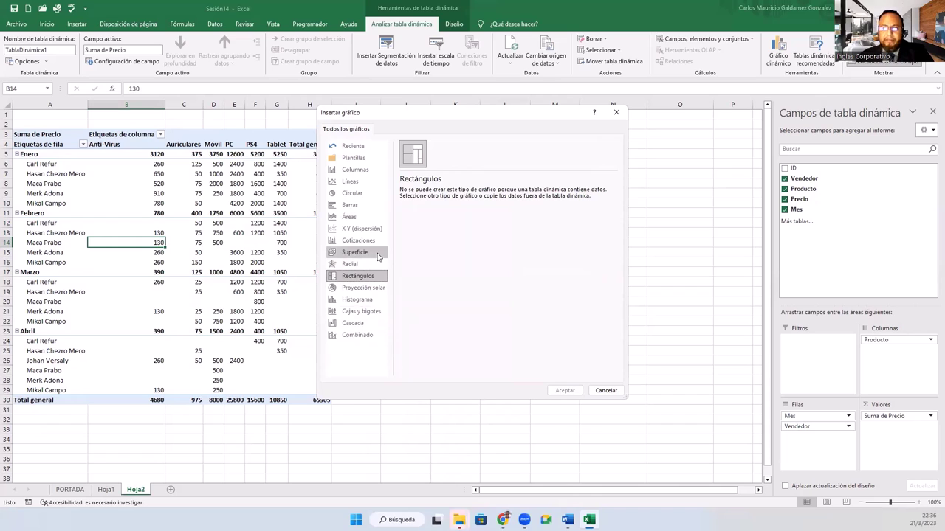
Choose the Barras apiladas (stacked bar) chart type for the pivot chart.
{"action": "left_click", "coordinate": [355, 170]}
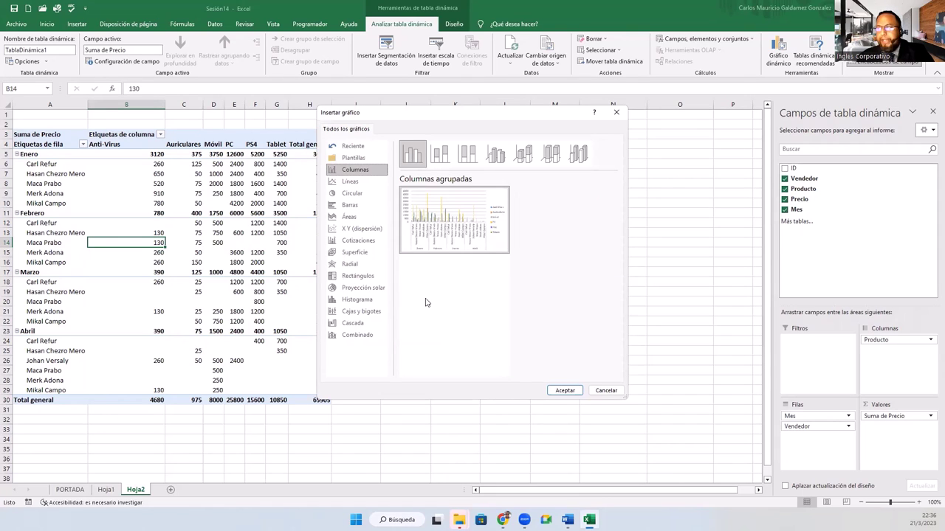
{"action": "left_click", "coordinate": [432, 162]}
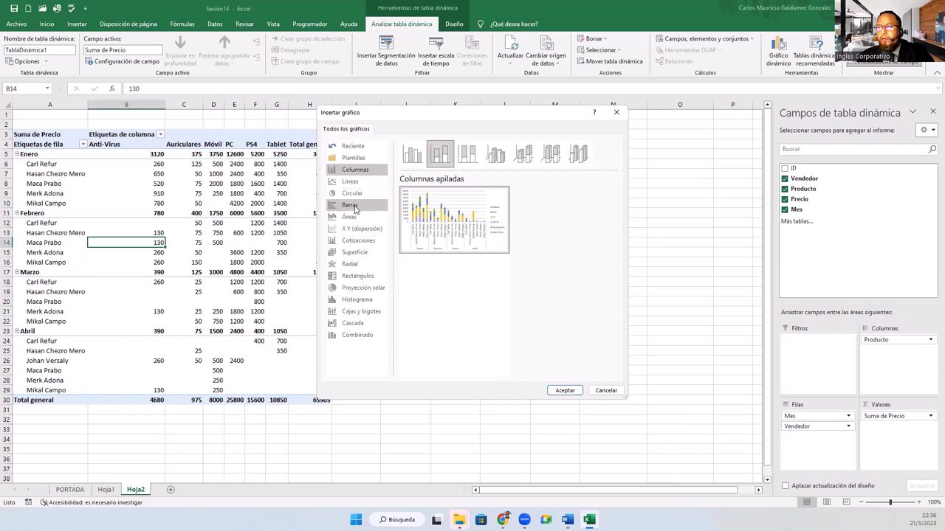
{"action": "left_click", "coordinate": [355, 209]}
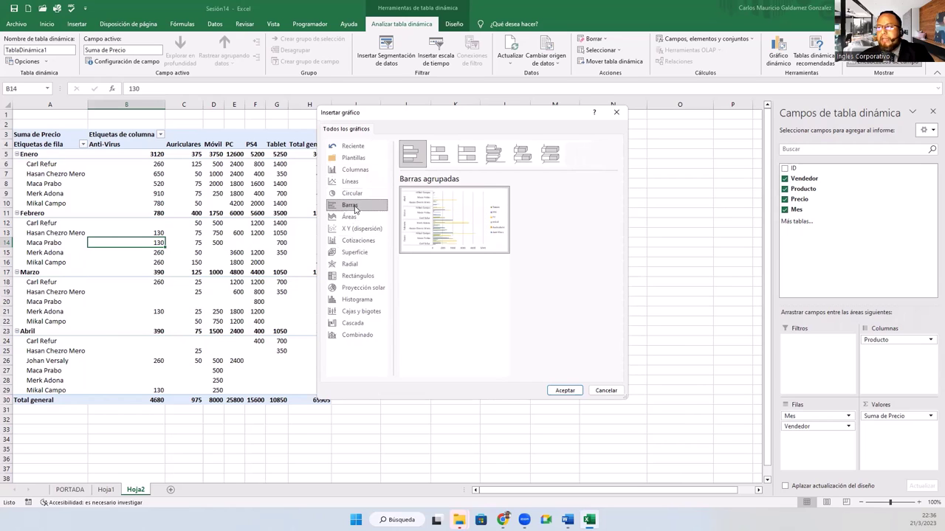
{"action": "left_click", "coordinate": [434, 164]}
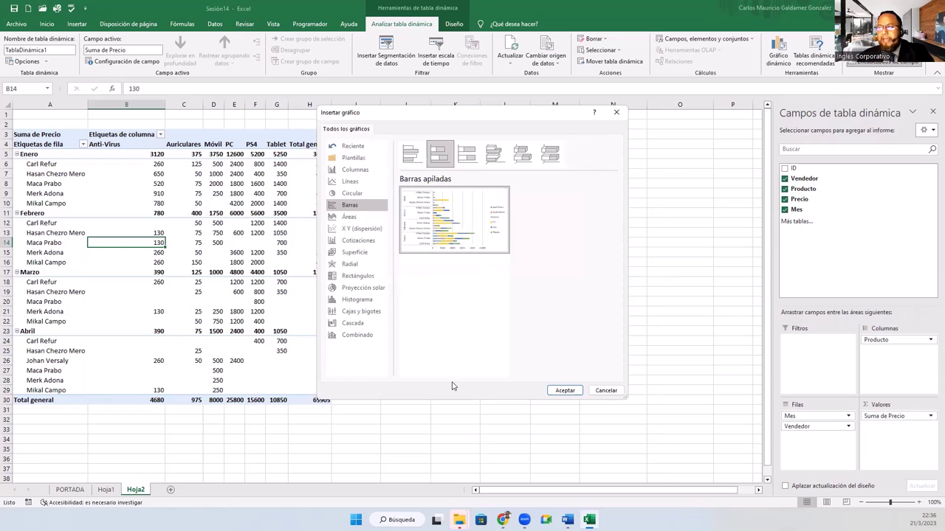
Insert the stacked bar pivot chart, move it beside the table, enlarge it, and collapse Enero.
{"action": "left_click", "coordinate": [564, 391]}
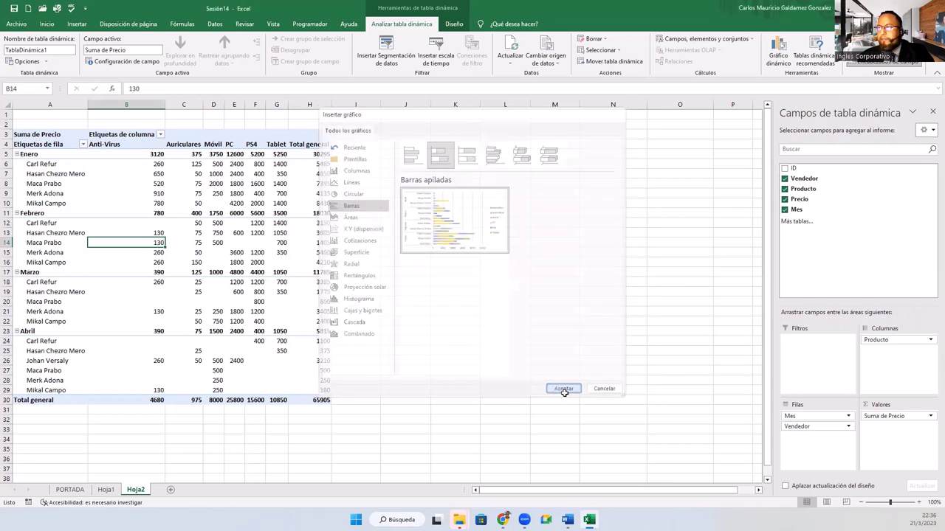
{"action": "left_click_drag", "start_coordinate": [443, 237], "coordinate": [554, 134]}
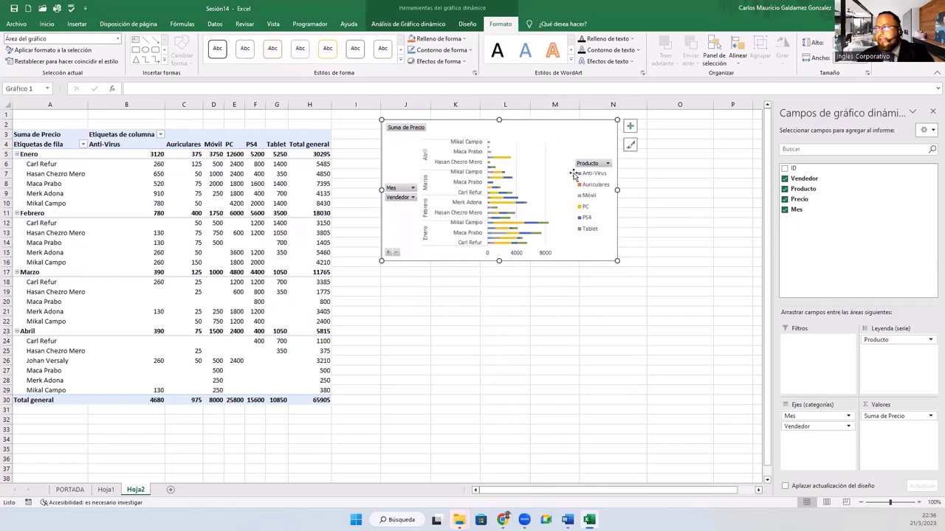
{"action": "left_click_drag", "start_coordinate": [613, 264], "coordinate": [714, 452]}
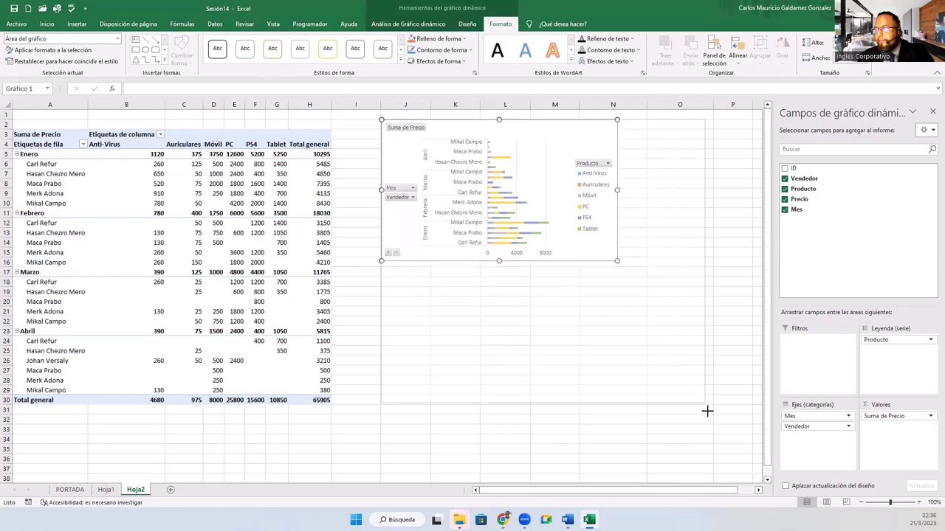
{"action": "left_click_drag", "start_coordinate": [714, 452], "coordinate": [712, 459]}
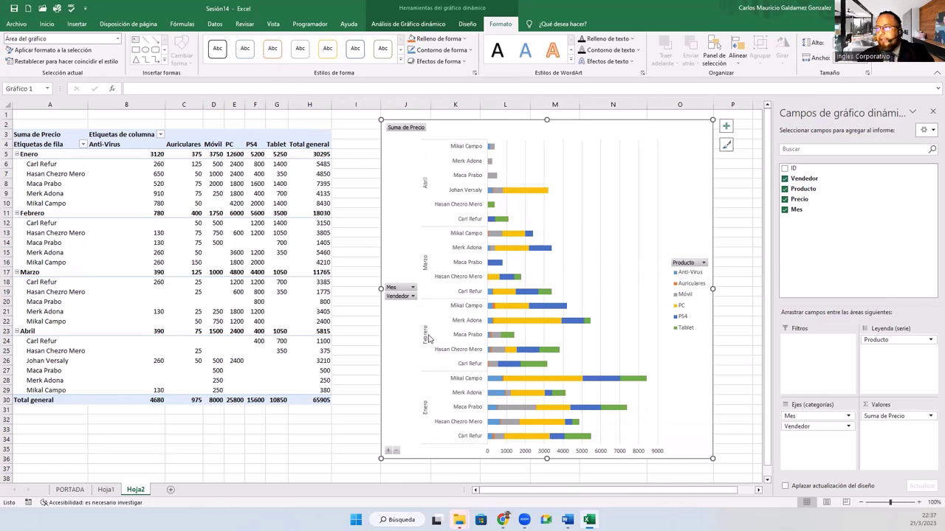
{"action": "left_click", "coordinate": [17, 154]}
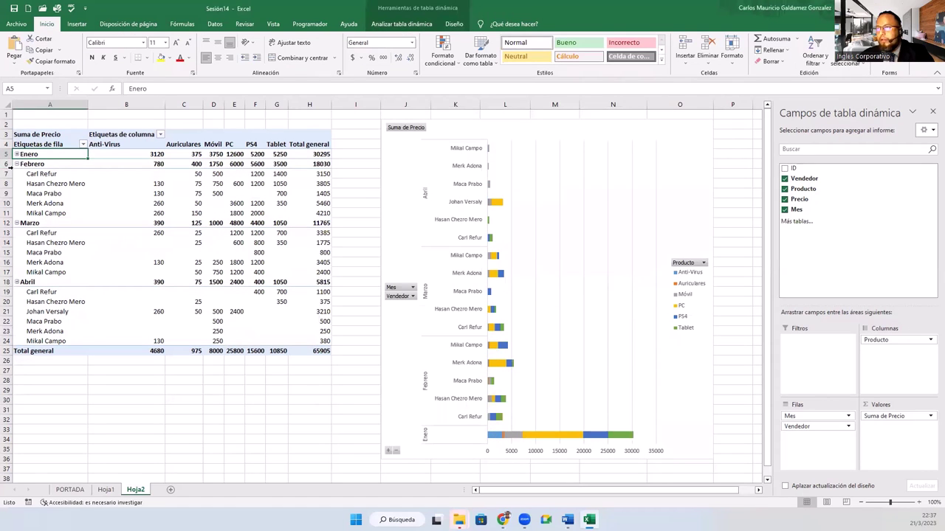
Collapse Febrero, Marzo and Abril, expand the months again, and select the values B5:H30.
{"action": "left_click", "coordinate": [16, 164]}
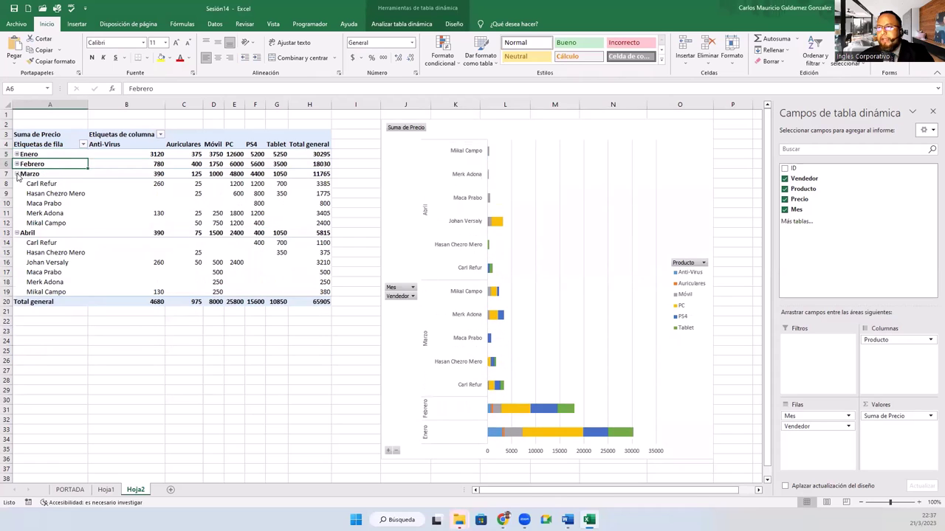
{"action": "left_click", "coordinate": [17, 173]}
{"action": "left_click", "coordinate": [17, 183]}
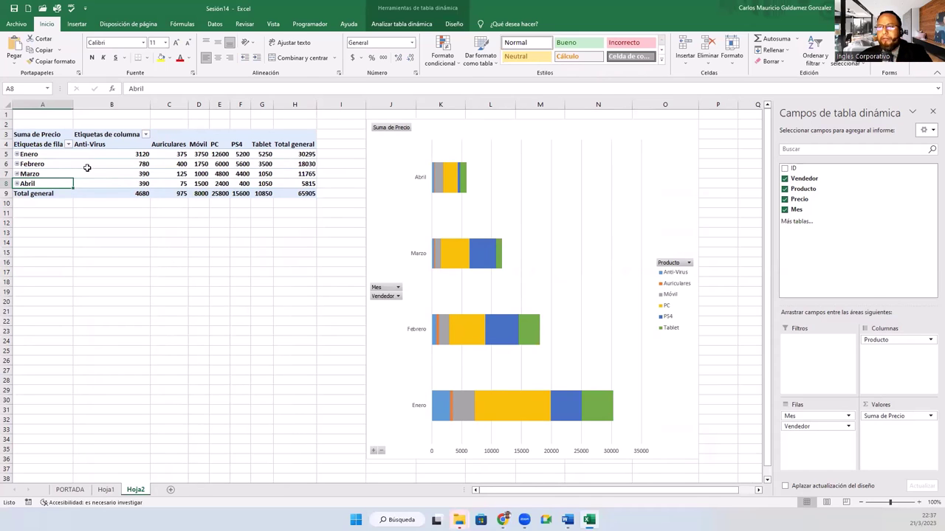
{"action": "left_click", "coordinate": [16, 183]}
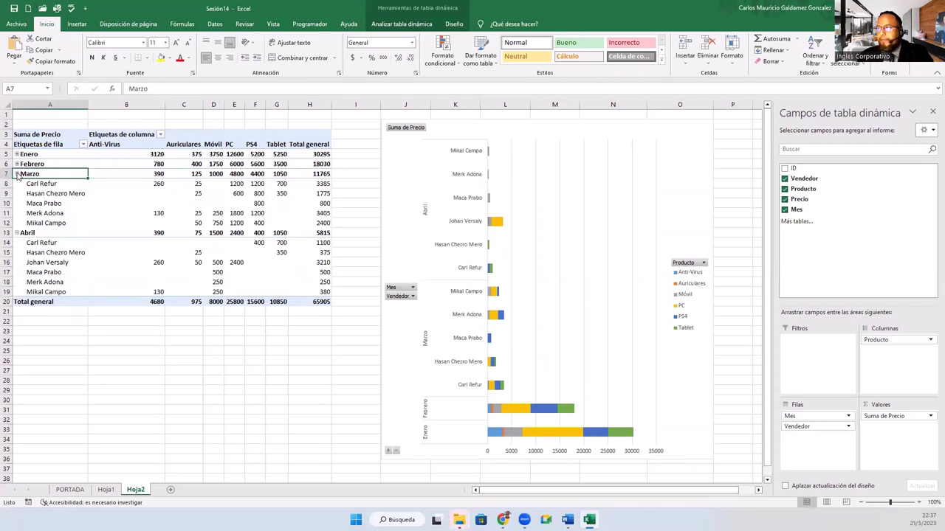
{"action": "left_click", "coordinate": [17, 164]}
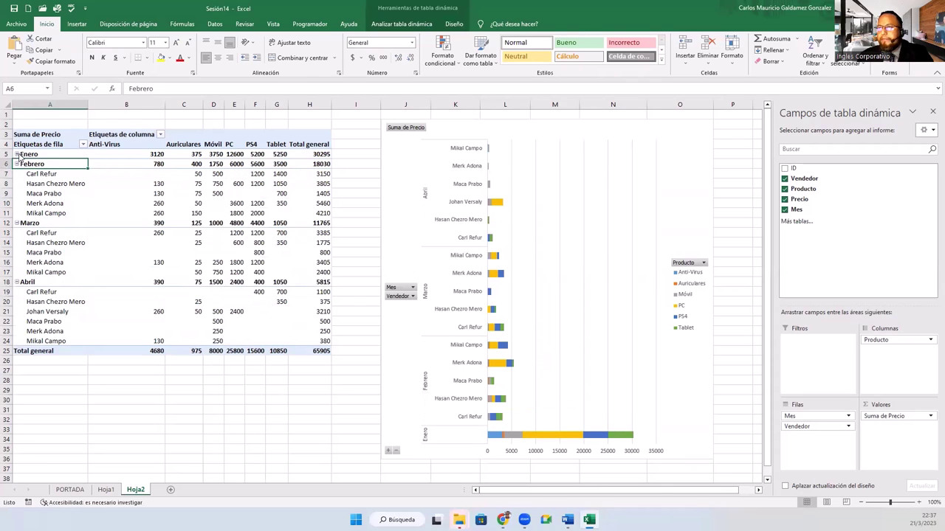
{"action": "left_click", "coordinate": [17, 153]}
{"action": "left_click_drag", "start_coordinate": [121, 154], "coordinate": [303, 390]}
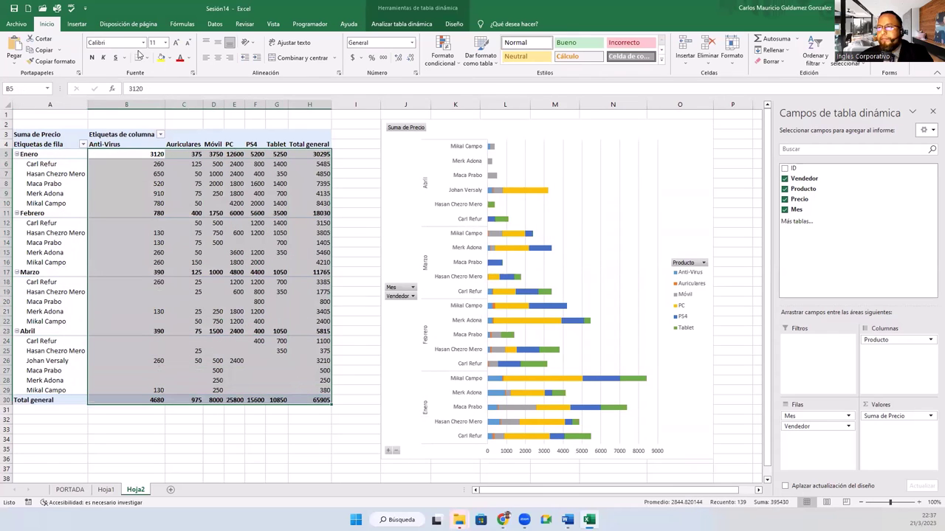
Apply Contabilidad number format to the sales values and nudge the pivot chart slightly left.
{"action": "left_click", "coordinate": [412, 43]}
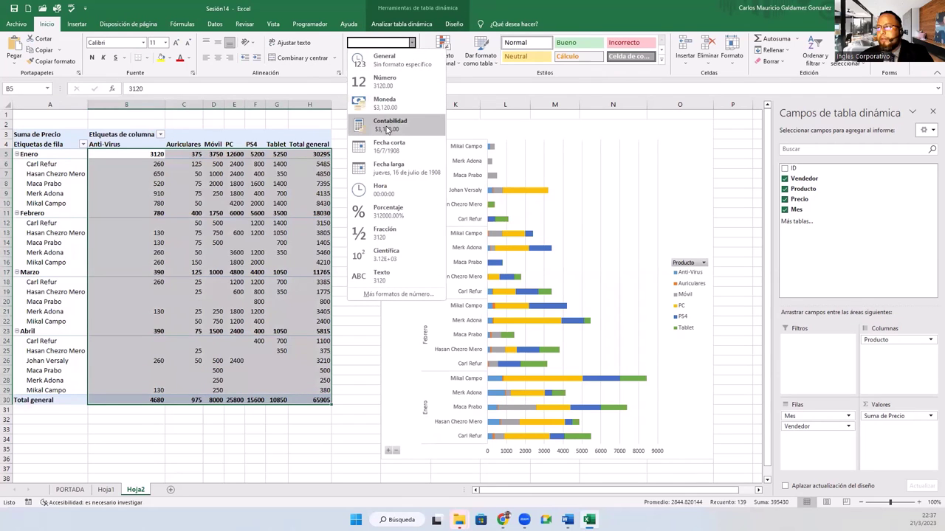
{"action": "left_click", "coordinate": [387, 127]}
{"action": "left_click", "coordinate": [219, 228]}
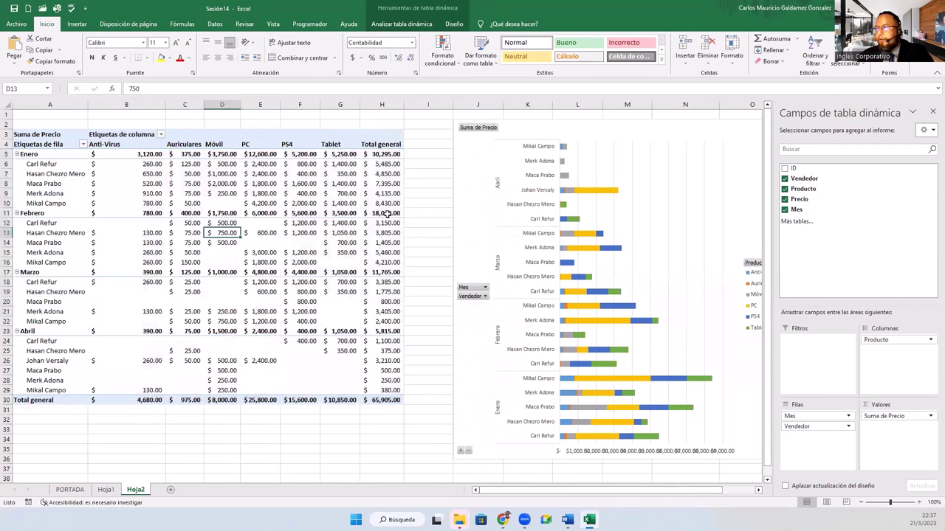
{"action": "left_click_drag", "start_coordinate": [538, 129], "coordinate": [512, 130]}
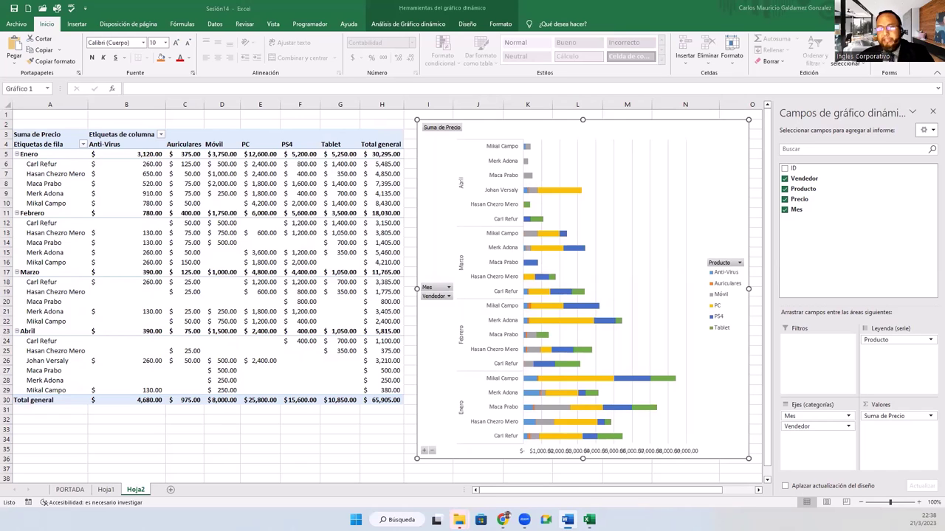
Check the Marzo Auriculares, a seller's Febrero Auriculares and Marzo PC values, then reselect the chart.
{"action": "left_click", "coordinate": [191, 273]}
{"action": "mouse_move", "coordinate": [186, 273]}
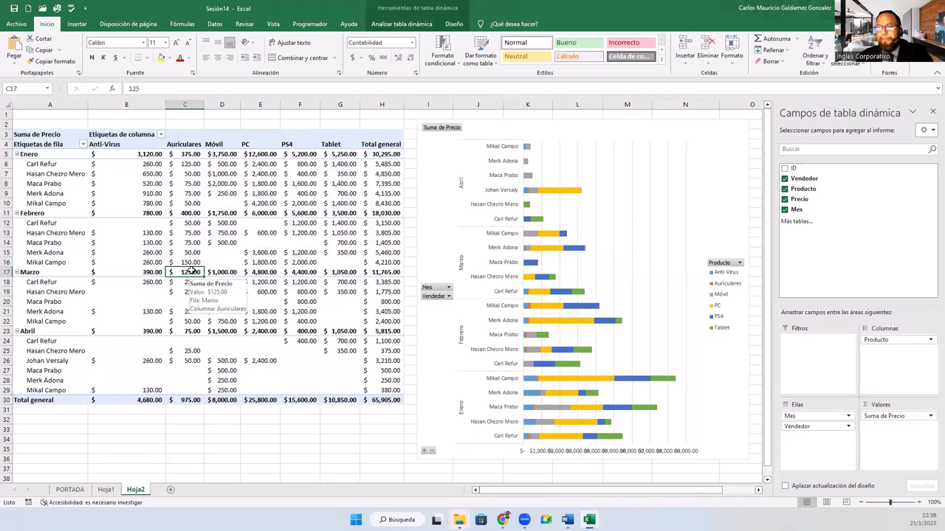
{"action": "left_click", "coordinate": [187, 244]}
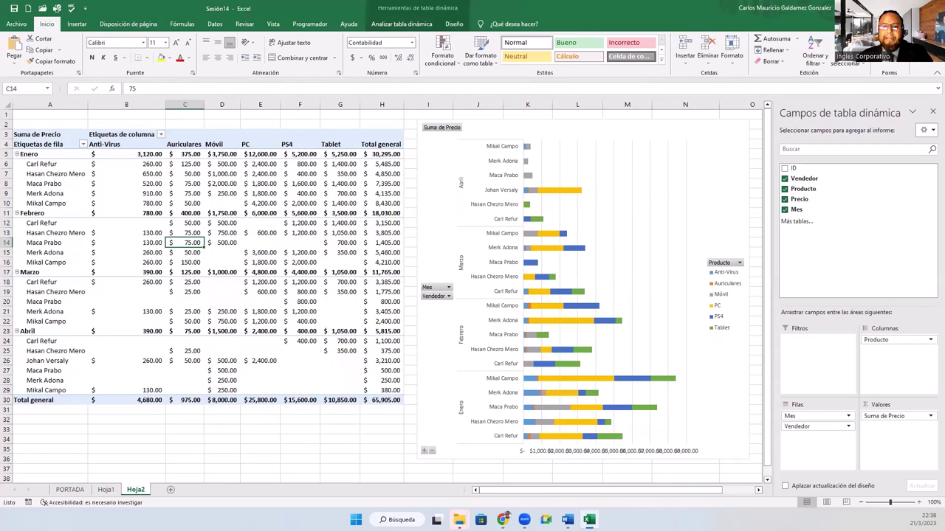
{"action": "left_click", "coordinate": [254, 269]}
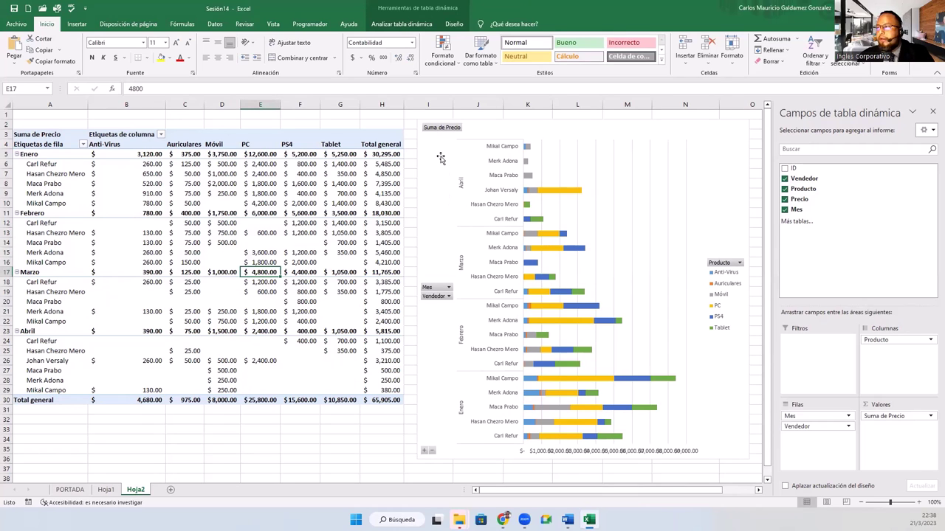
{"action": "left_click", "coordinate": [441, 158]}
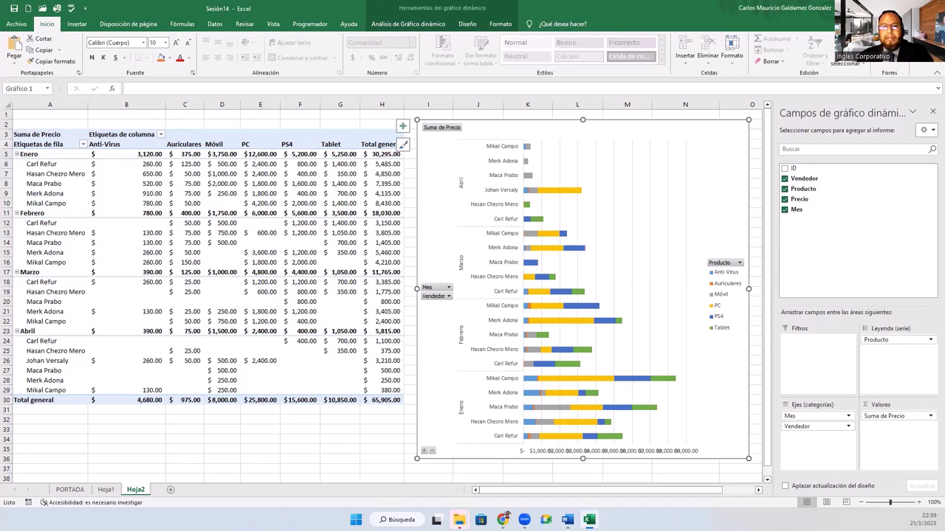
{"action": "double_click", "coordinate": [720, 134]}
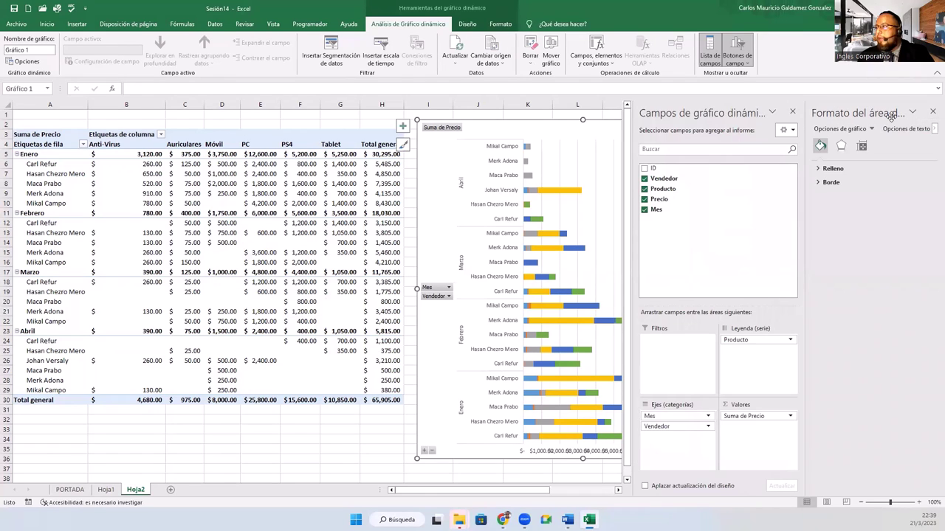
{"action": "left_click", "coordinate": [933, 111]}
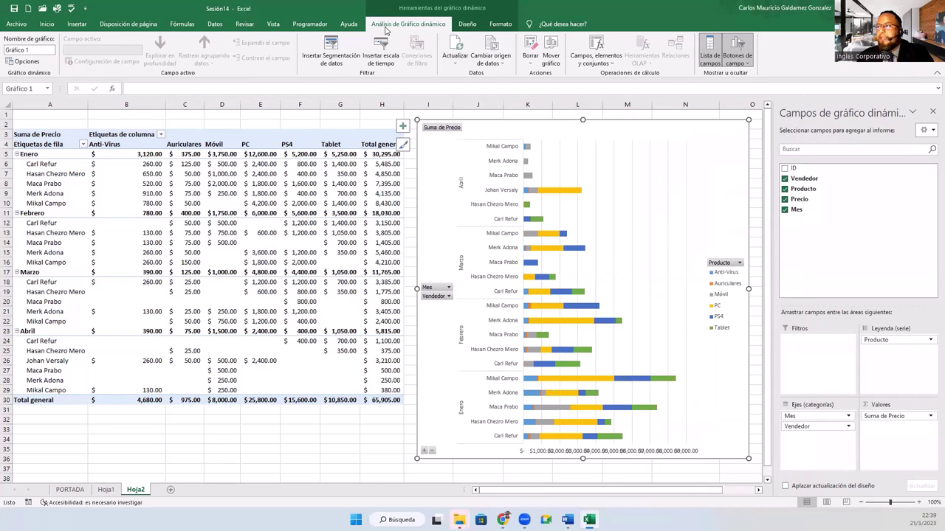
Open the pivot chart's Cambiar colores palette list from the chart Diseño tab.
{"action": "left_click", "coordinate": [465, 25]}
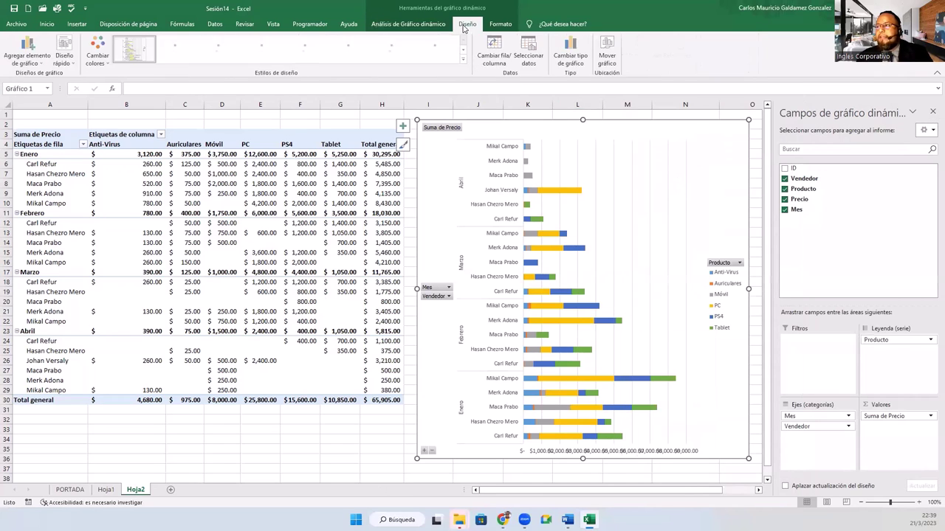
{"action": "left_click", "coordinate": [500, 24]}
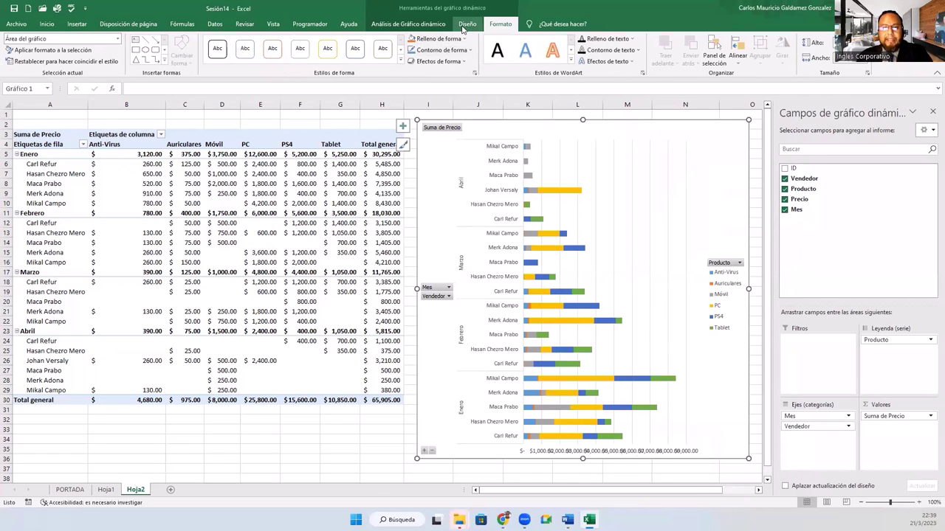
{"action": "left_click", "coordinate": [466, 24]}
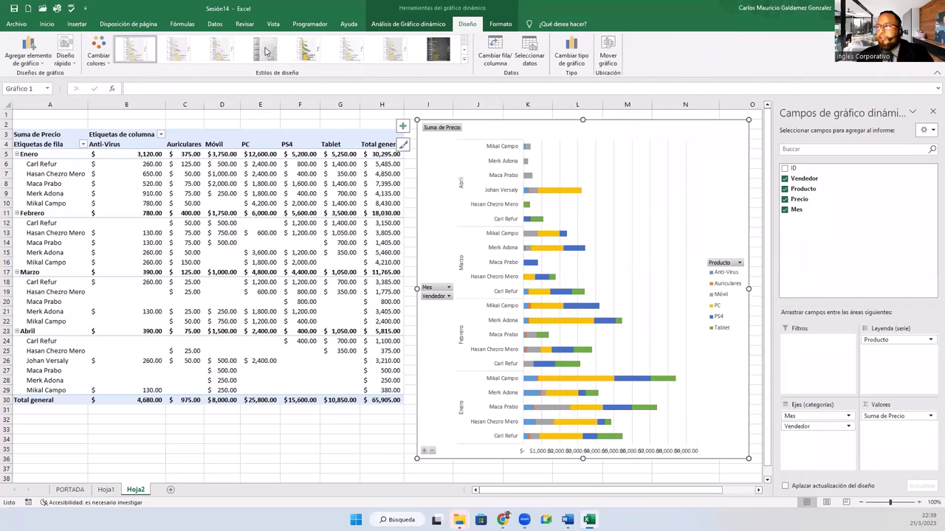
{"action": "left_click", "coordinate": [104, 57]}
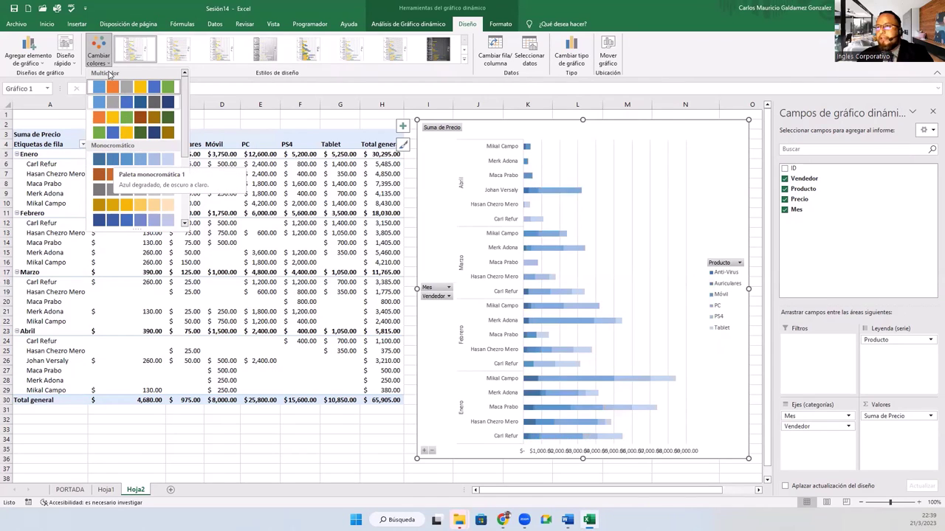
Browse the colour palettes and close them, keeping the original multicolour series.
{"action": "scroll", "coordinate": [183, 135], "scroll_direction": "down", "scroll_amount": 5}
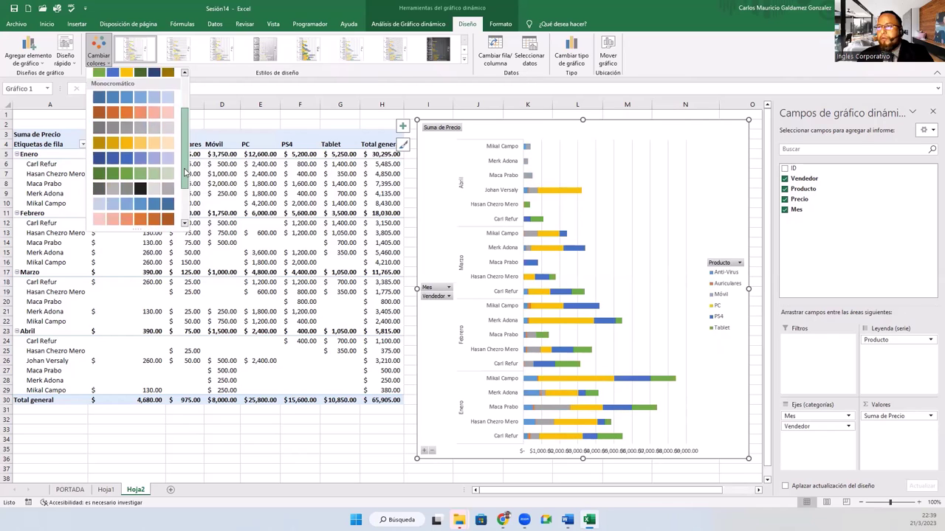
{"action": "scroll", "coordinate": [126, 170], "scroll_direction": "up", "scroll_amount": 5}
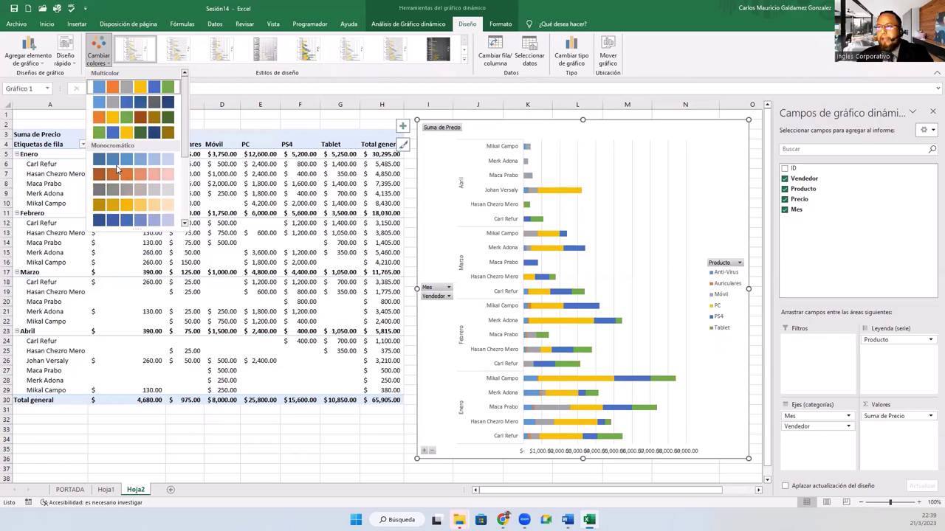
{"action": "scroll", "coordinate": [191, 211], "scroll_direction": "down", "scroll_amount": 3}
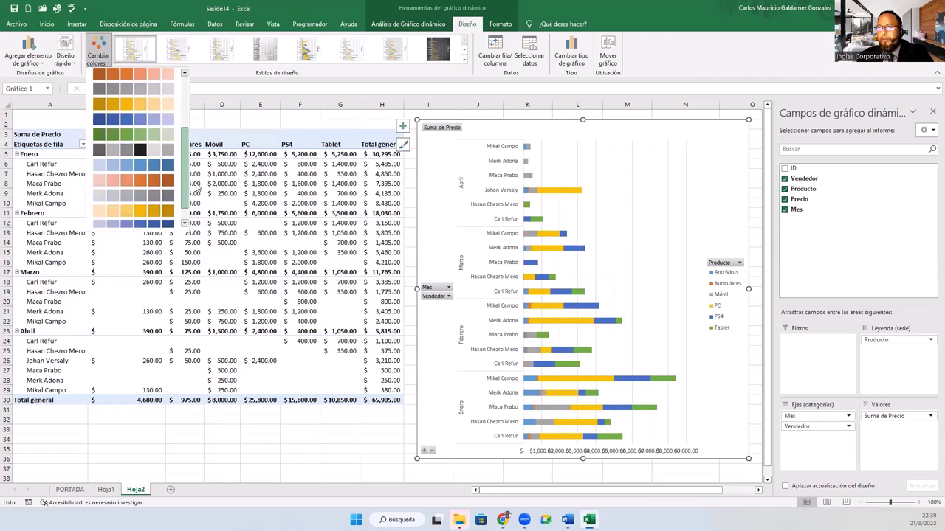
{"action": "scroll", "coordinate": [191, 210], "scroll_direction": "down", "scroll_amount": 2}
{"action": "scroll", "coordinate": [124, 185], "scroll_direction": "up", "scroll_amount": 5}
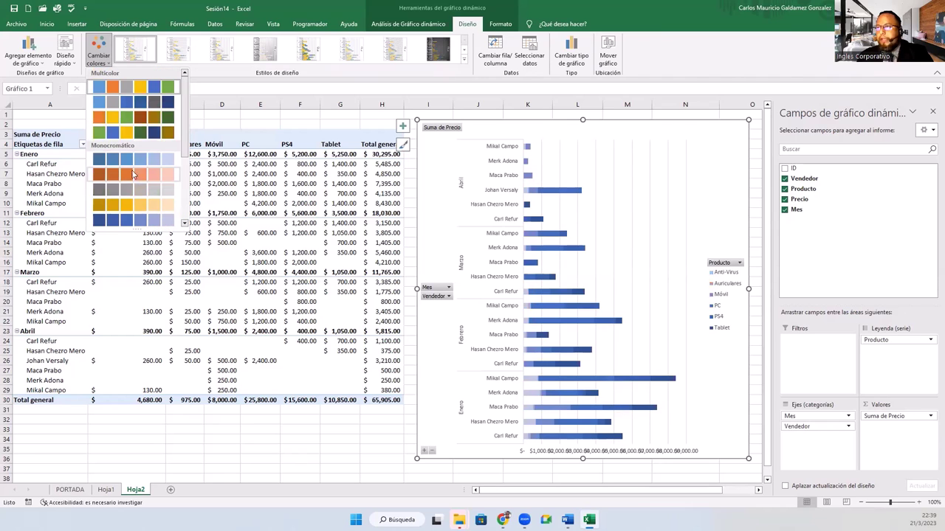
{"action": "left_click", "coordinate": [275, 74]}
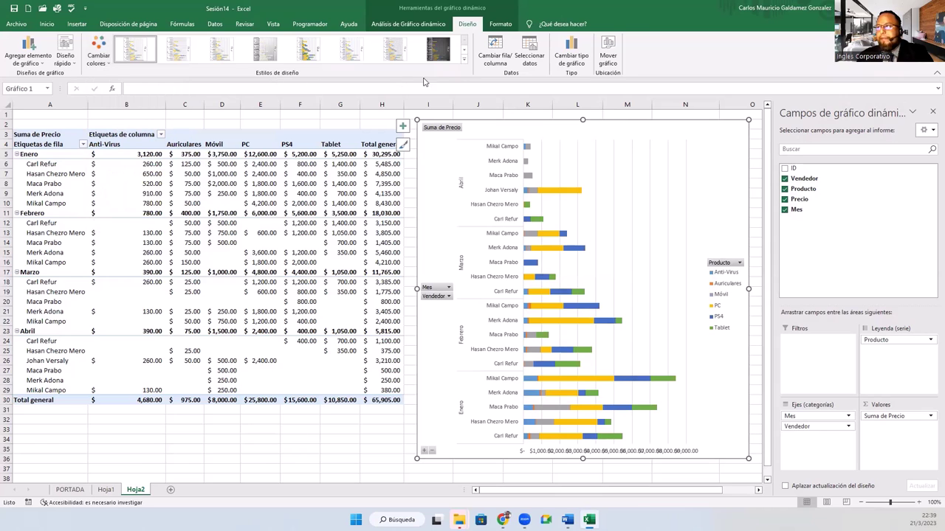
Apply the dark Estilo 8 chart style to the pivot chart.
{"action": "left_click", "coordinate": [464, 61]}
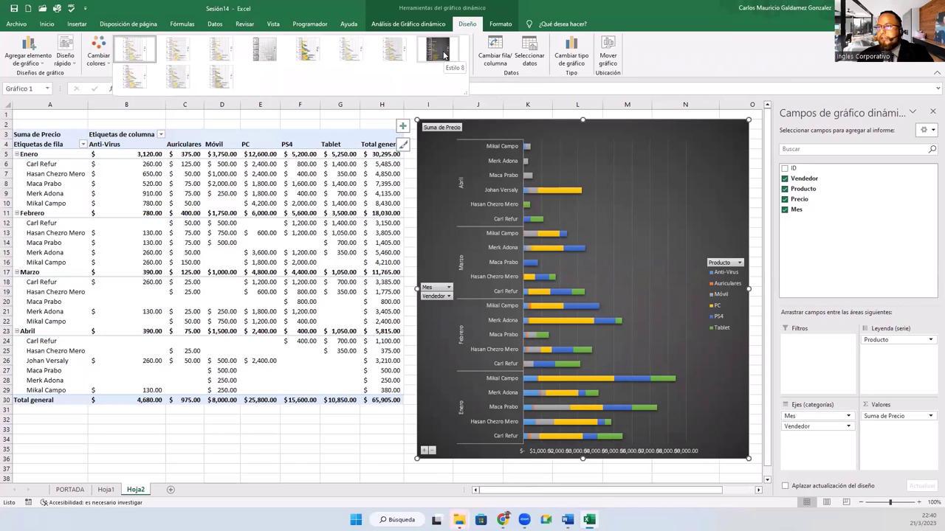
{"action": "left_click", "coordinate": [443, 55]}
{"action": "left_click", "coordinate": [121, 195]}
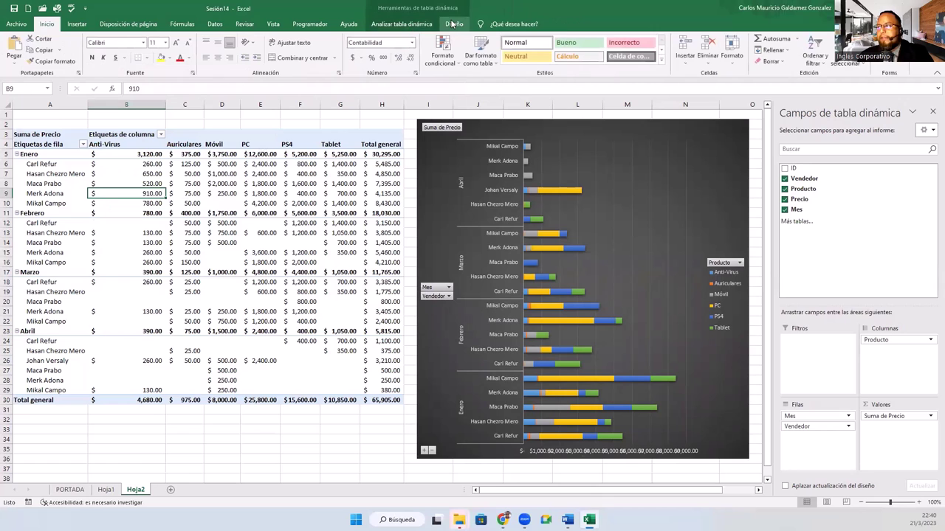
Apply a medium pivot table style with black header and grand-total rows.
{"action": "left_click", "coordinate": [454, 23]}
{"action": "left_click", "coordinate": [535, 67]}
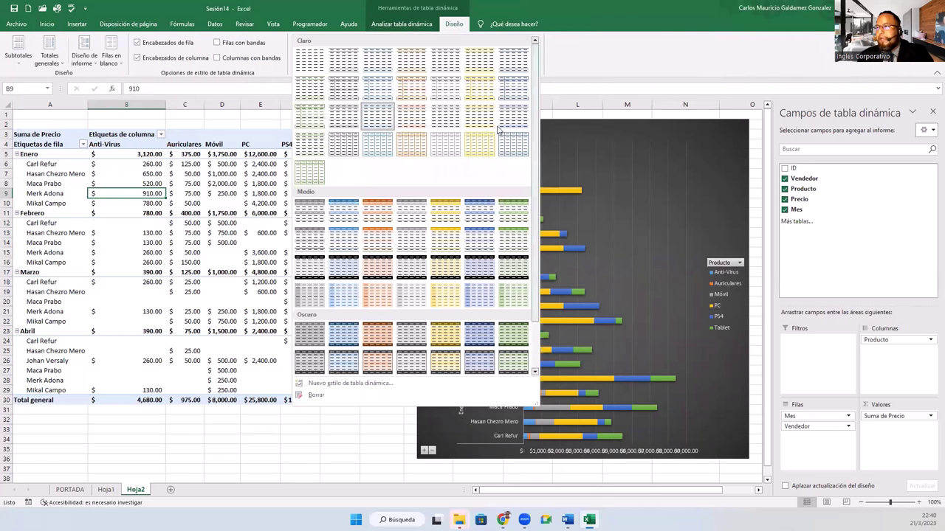
{"action": "left_click", "coordinate": [410, 274]}
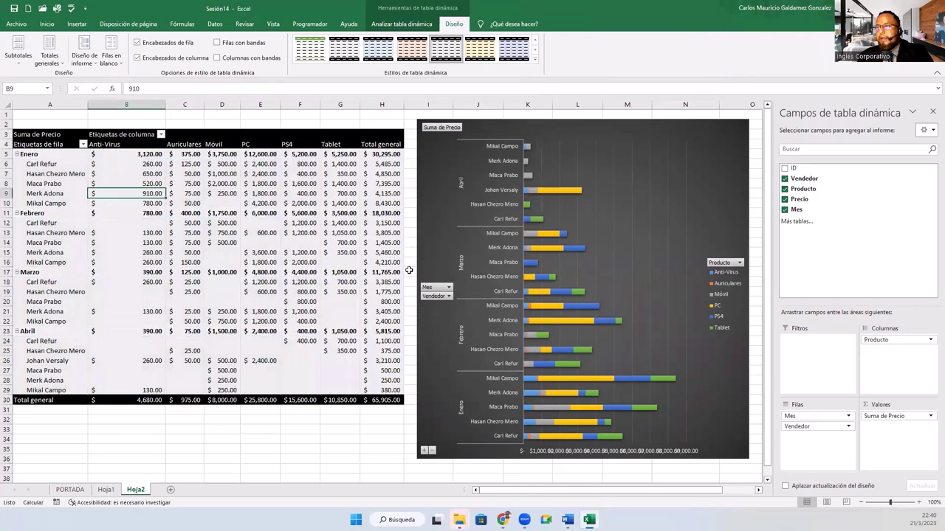
{"action": "left_click", "coordinate": [521, 134]}
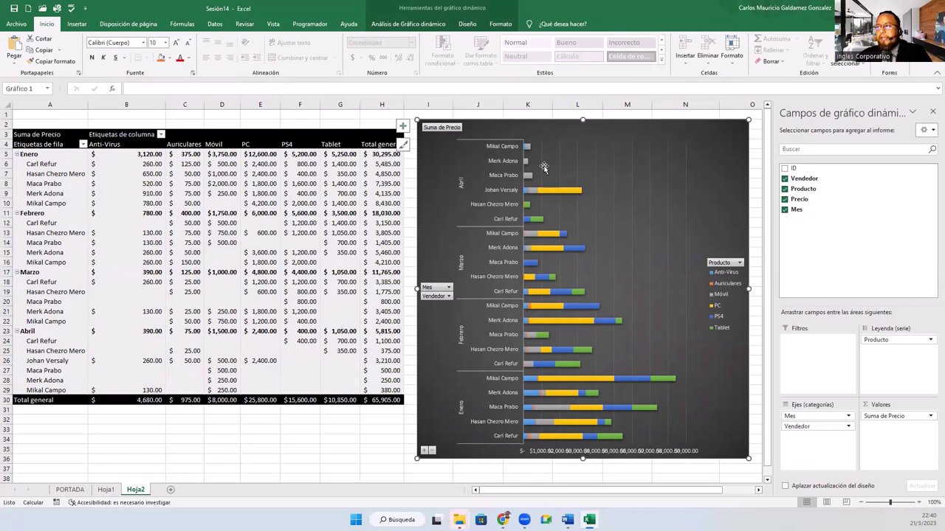
Open and dismiss the Formato del área del gráfico pane, then show the chart Diseño tools.
{"action": "double_click", "coordinate": [514, 129]}
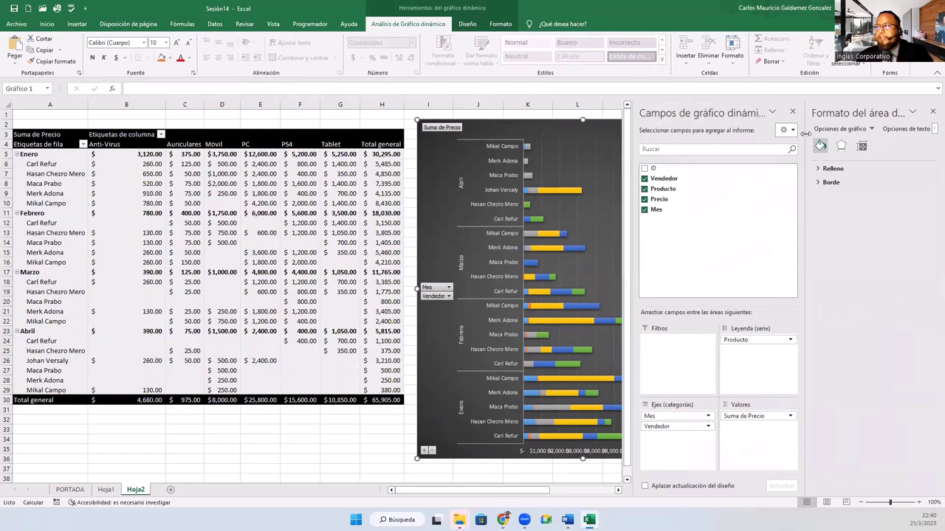
{"action": "left_click", "coordinate": [933, 112]}
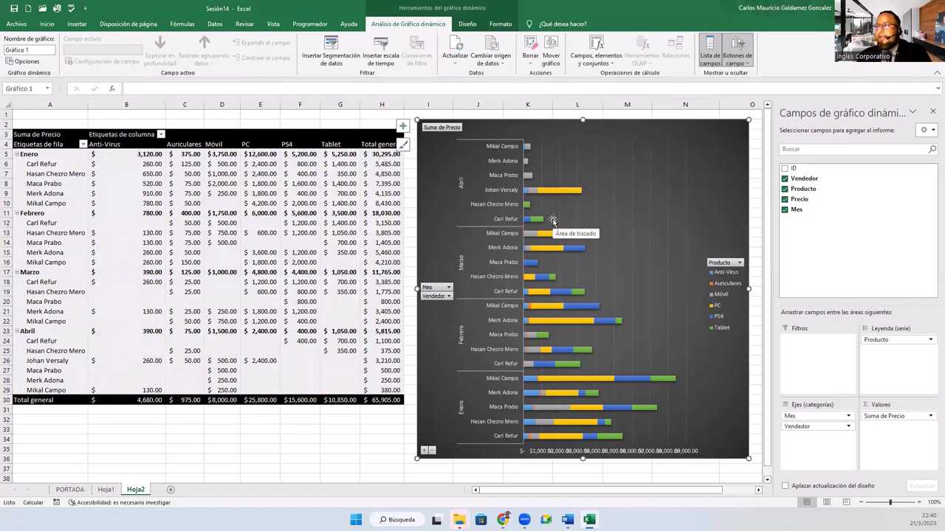
{"action": "left_click", "coordinate": [467, 25]}
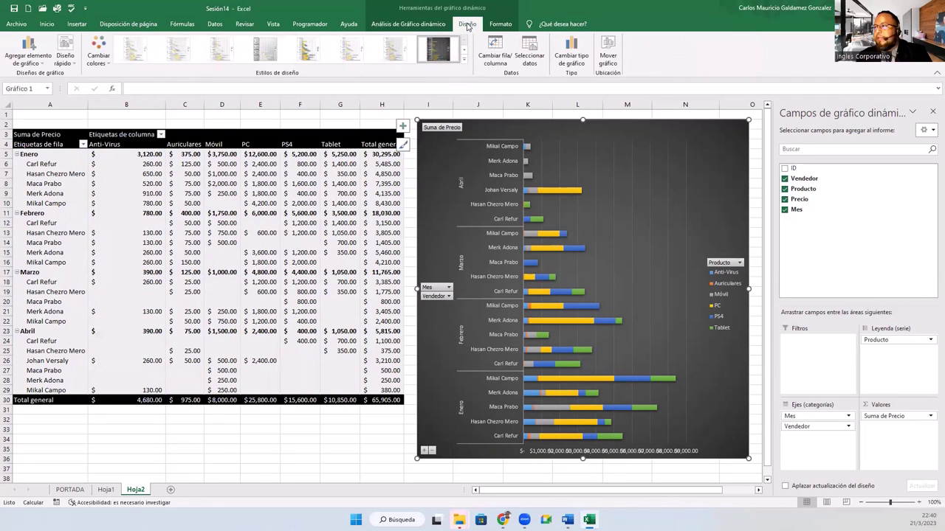
Change the pivot chart type to Columnas apiladas (stacked vertical columns) via Cambiar tipo de gráfico.
{"action": "left_click", "coordinate": [574, 59]}
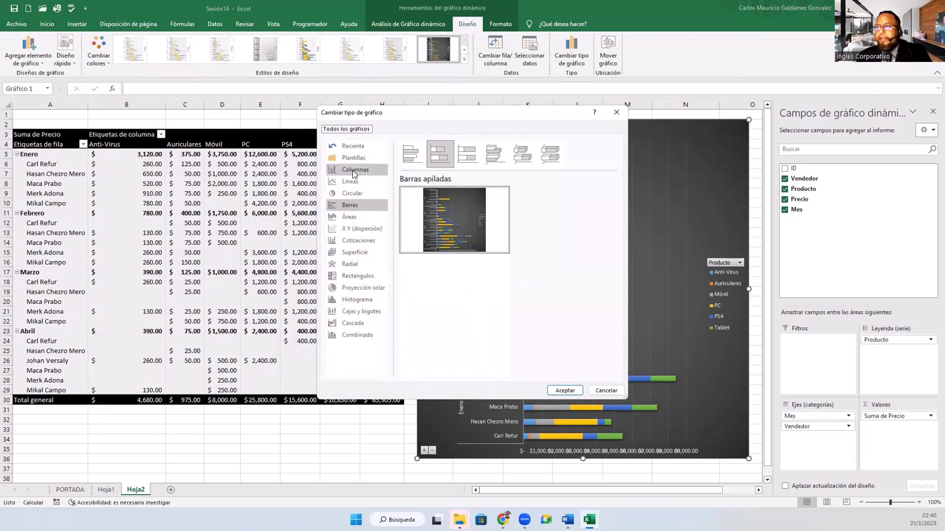
{"action": "left_click", "coordinate": [354, 171]}
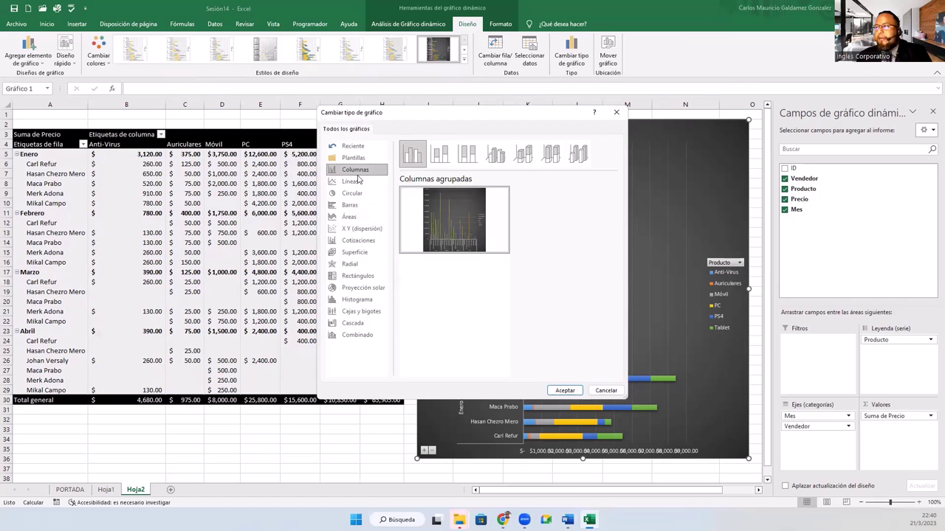
{"action": "left_click", "coordinate": [438, 160]}
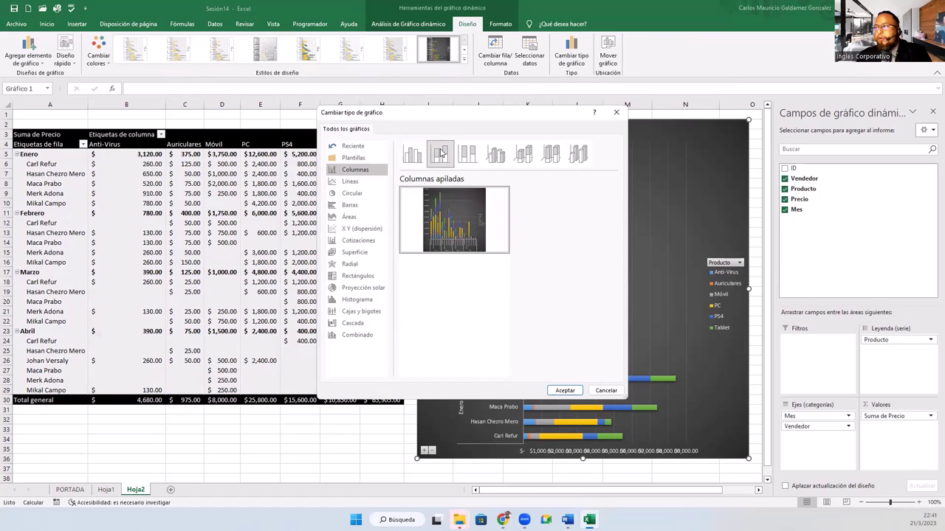
{"action": "left_click", "coordinate": [565, 391]}
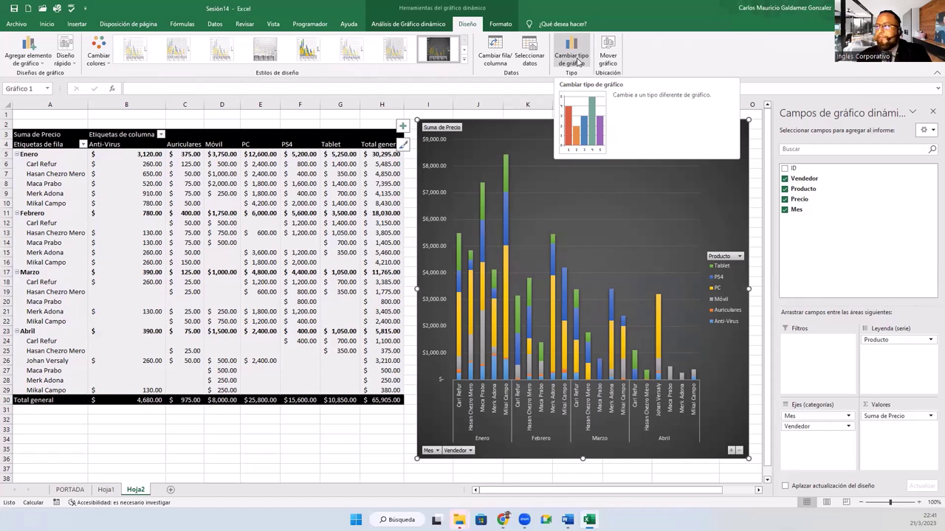
{"action": "left_click", "coordinate": [341, 282]}
{"action": "left_click", "coordinate": [454, 24]}
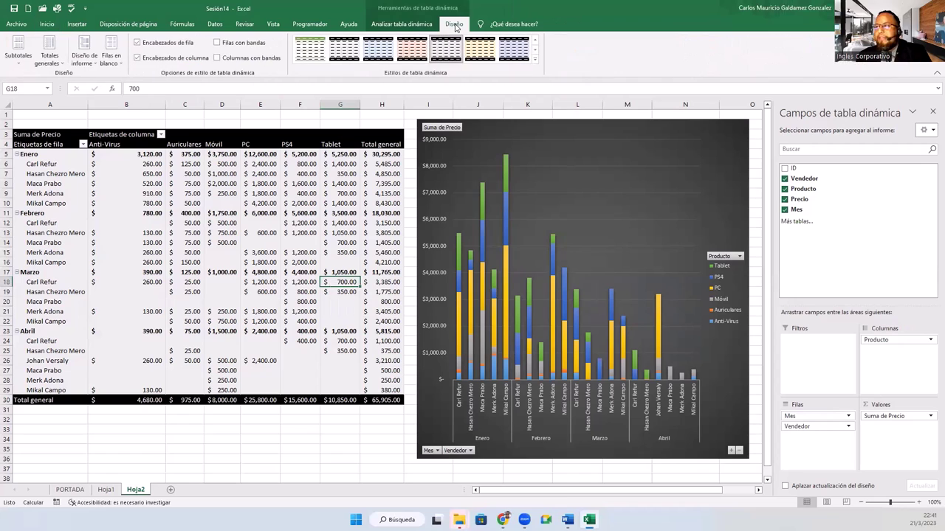
{"action": "left_click", "coordinate": [295, 182]}
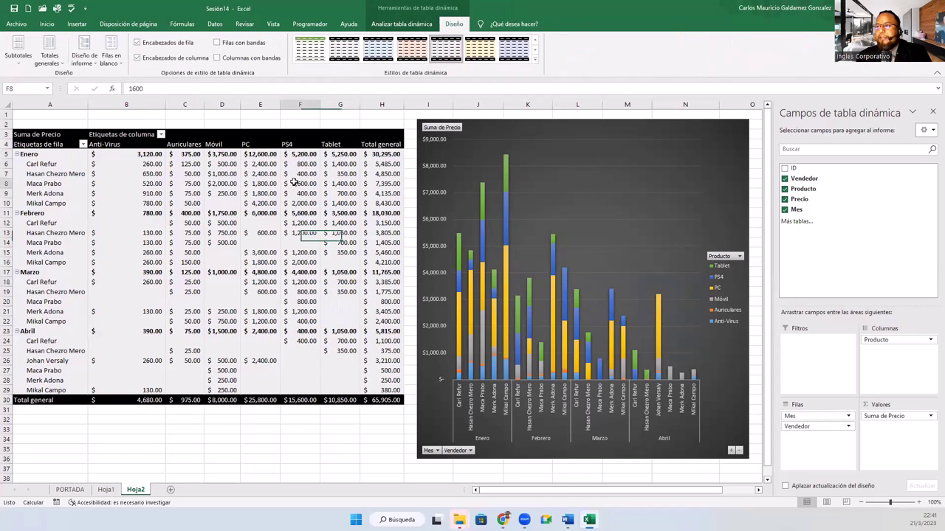
{"action": "left_click", "coordinate": [527, 135]}
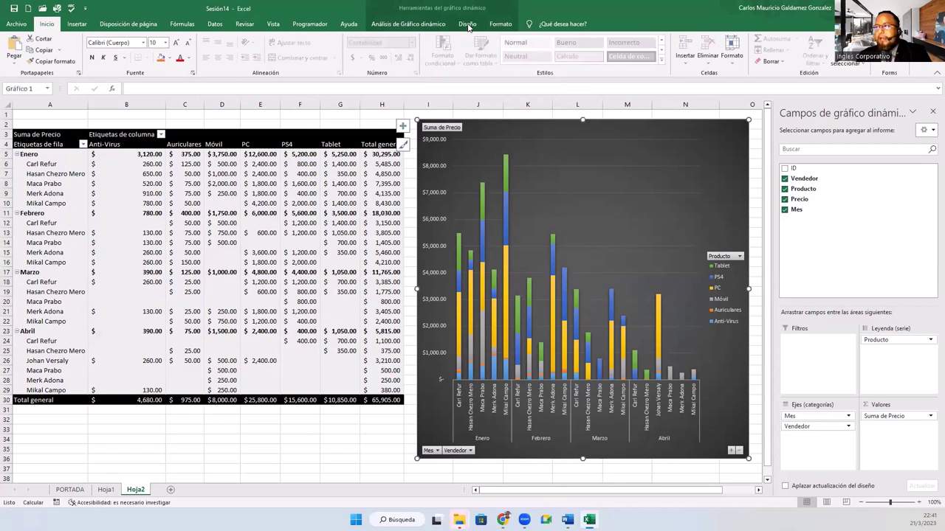
{"action": "left_click", "coordinate": [468, 24]}
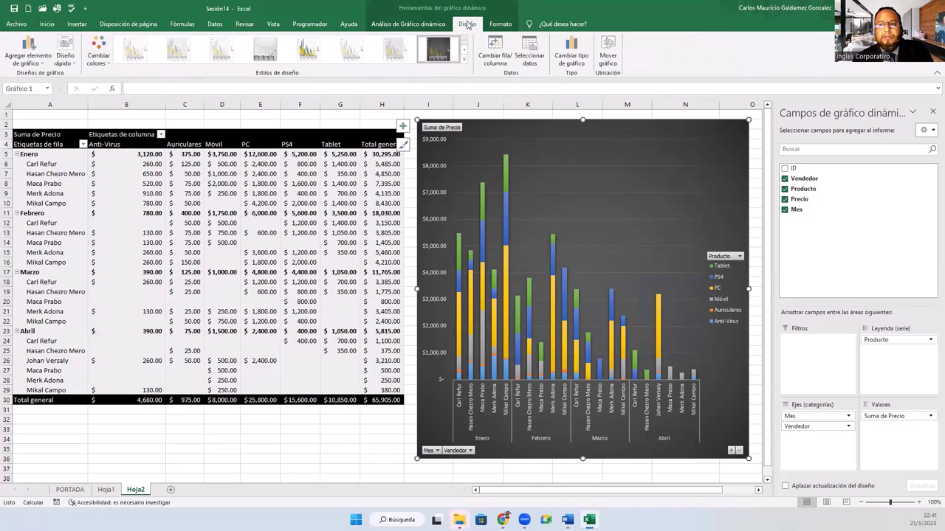